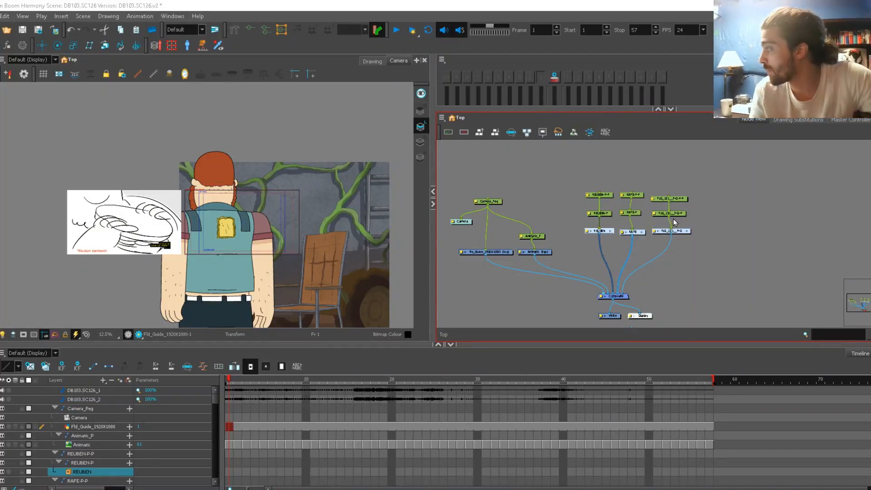
- Select the RAFE-P, REUBEN-P, Animatic_P and Camera_Peg nodes in turn to see what each controls, finishing on the sandwich
left_click(633, 213)
left_click(635, 215)
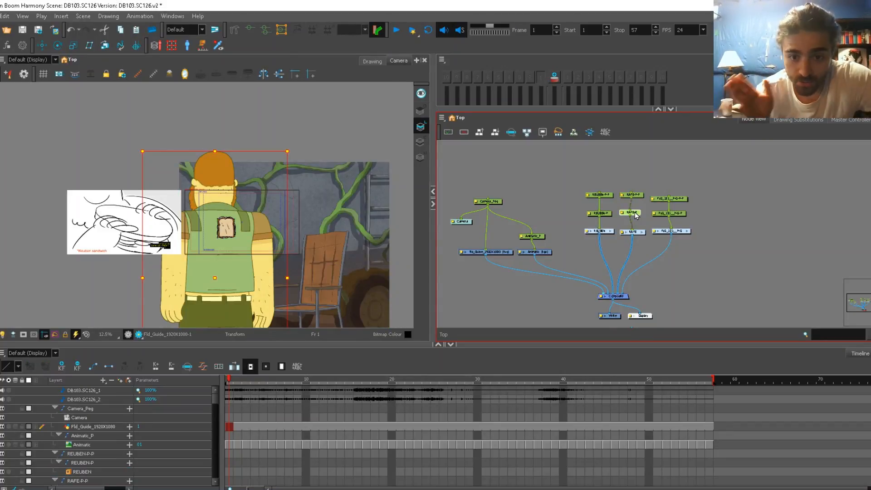
left_click(603, 213)
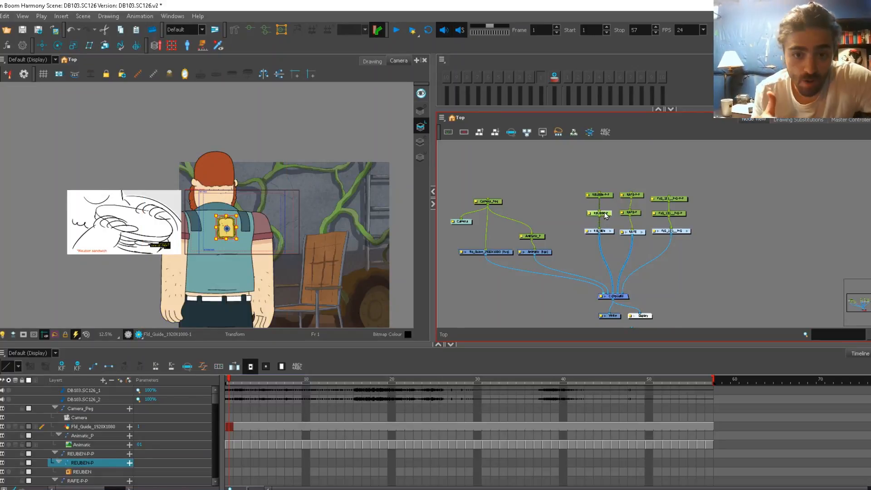
left_click(541, 238)
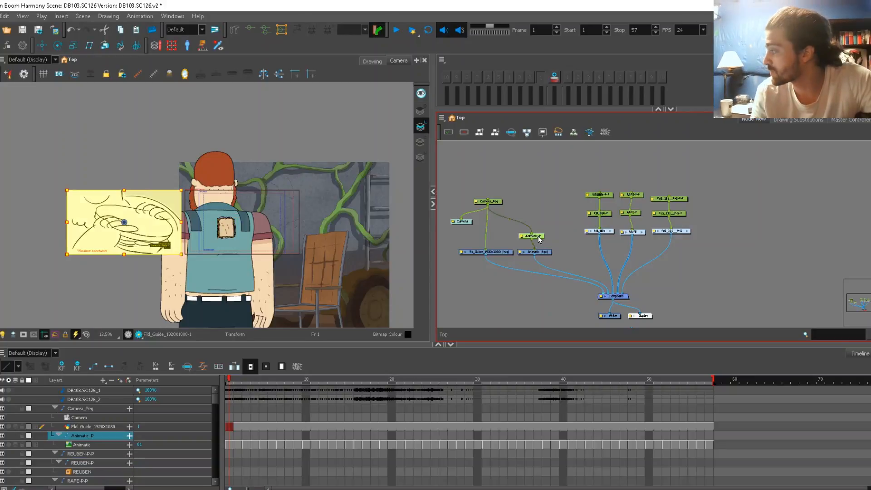
left_click_drag(541, 238, 544, 237)
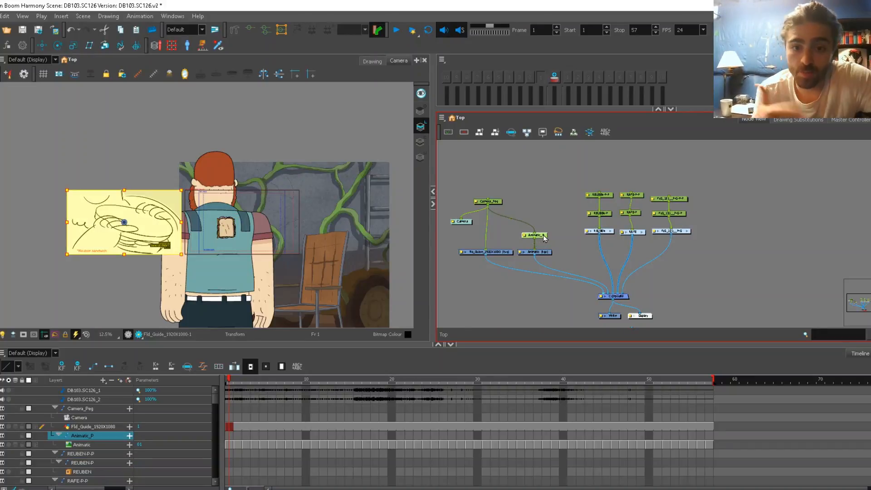
left_click(499, 202)
left_click_drag(499, 203, 497, 198)
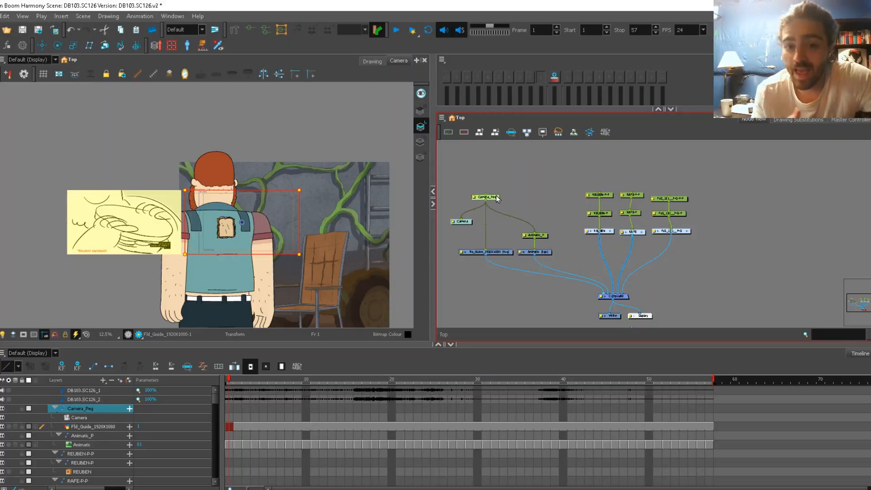
left_click(226, 227)
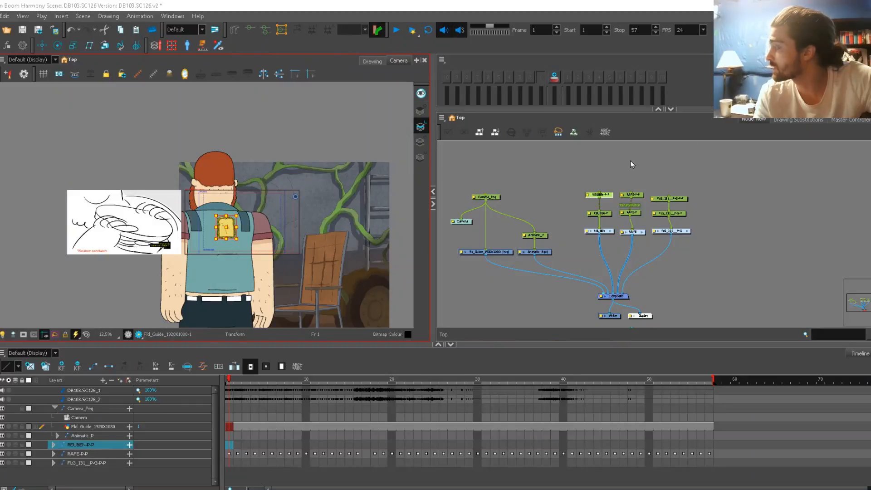
- Step through the RAFE-P-P layer's poses from frame 1, and scrub the timeline to compare them with the animatic up to about frame 26
left_click(638, 213)
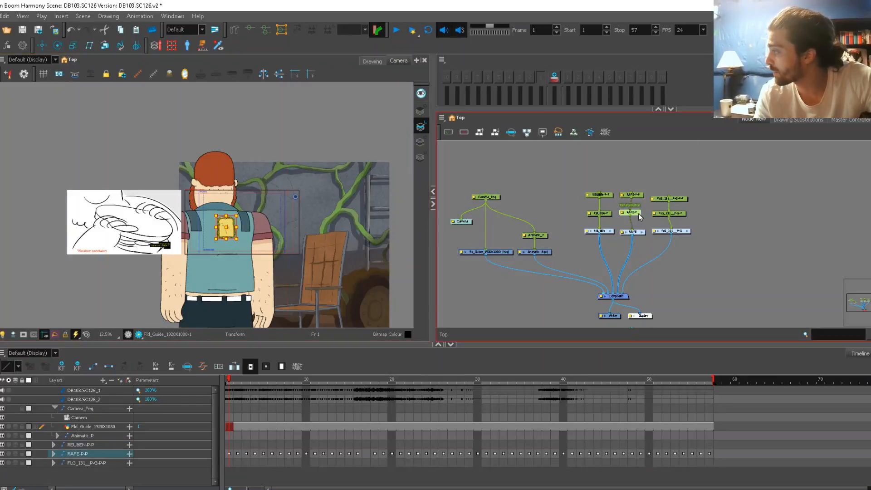
left_click(228, 451)
key("period")
key("period")
key("period")
key("period")
key("period")
key("period")
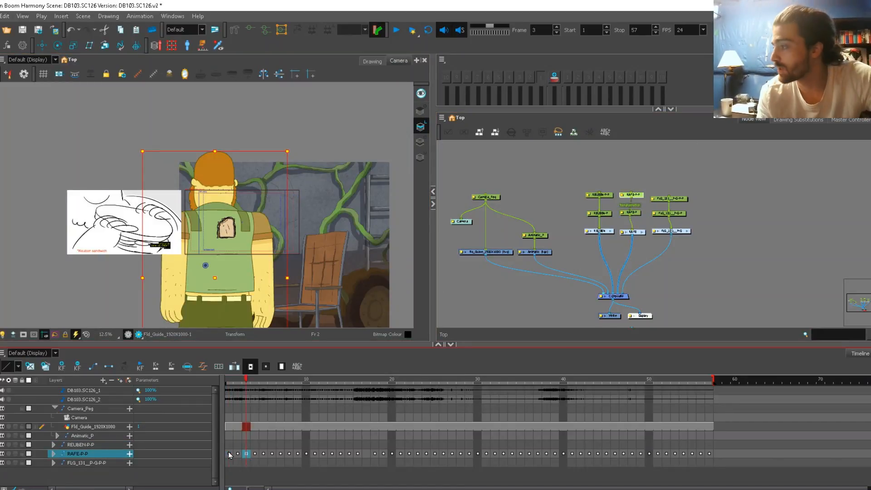
key("period")
key("period")
key("period")
key("period")
key("period")
key("period")
key("period")
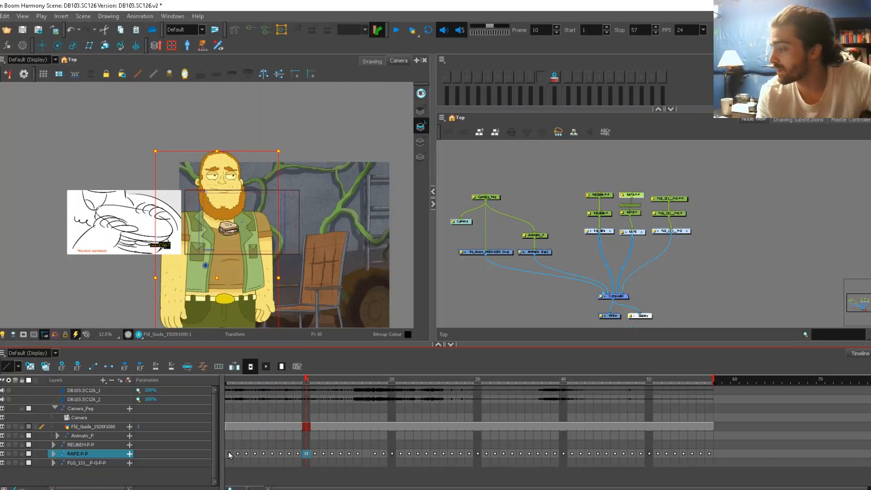
key("period")
key("period")
key("period")
key("period")
key("period")
key("period")
key("period")
key("period")
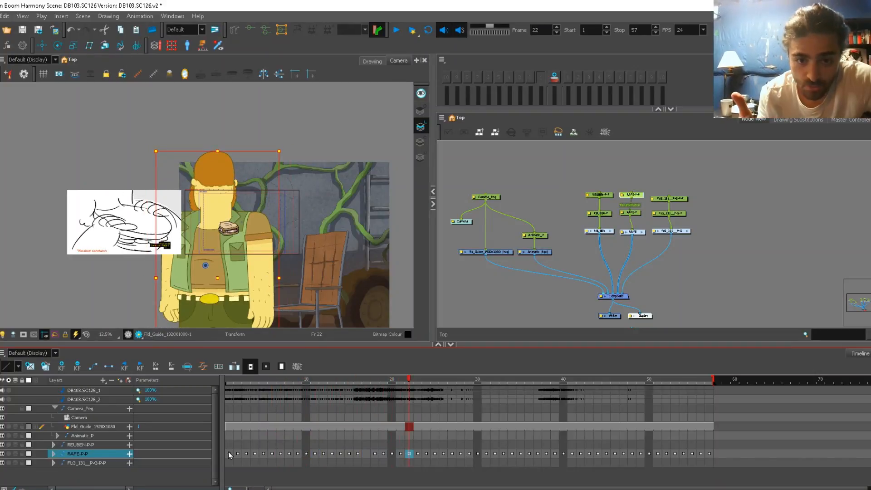
key("period")
key("period")
key("period")
key("period")
key("period")
key("period")
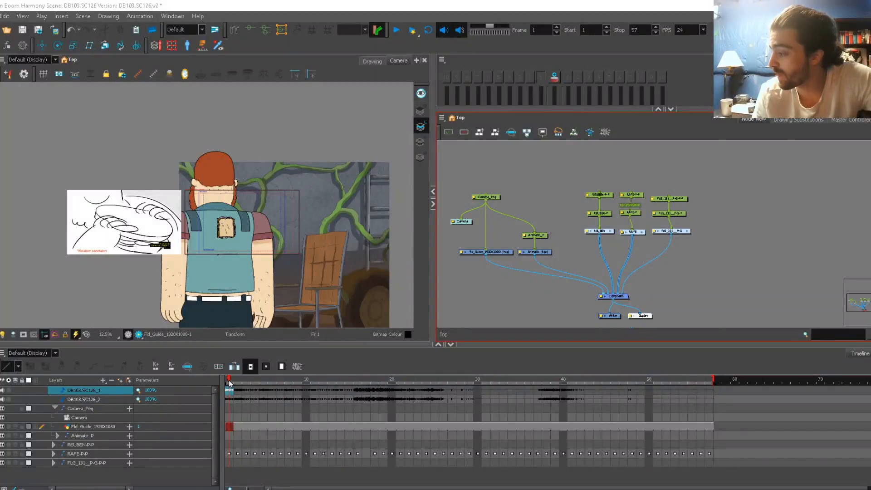
left_click_drag(229, 384, 452, 386)
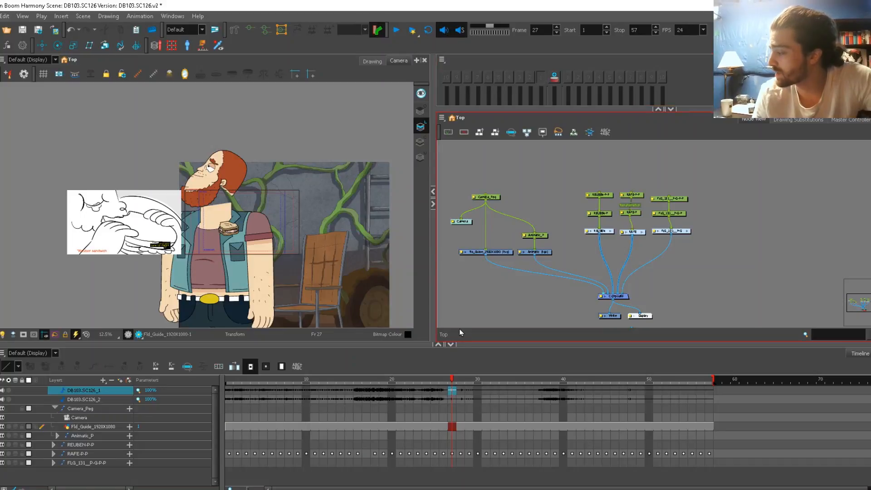
left_click(445, 380)
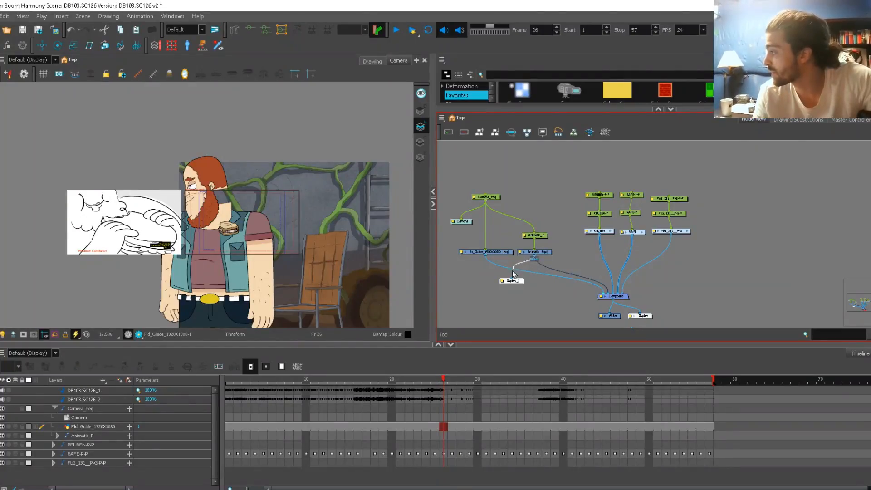
- Connect the Animatic node to the Display_1 node and show Display_1 in the camera view
left_click_drag(533, 258, 512, 278)
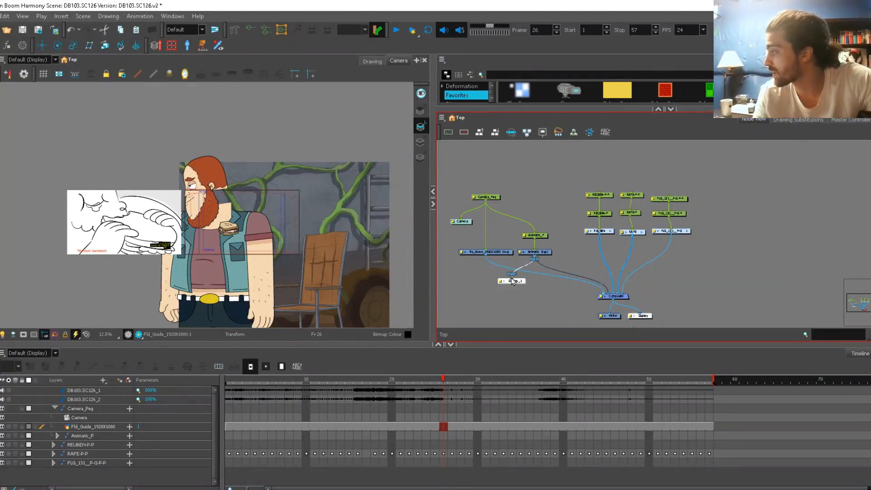
left_click(55, 60)
left_click(38, 92)
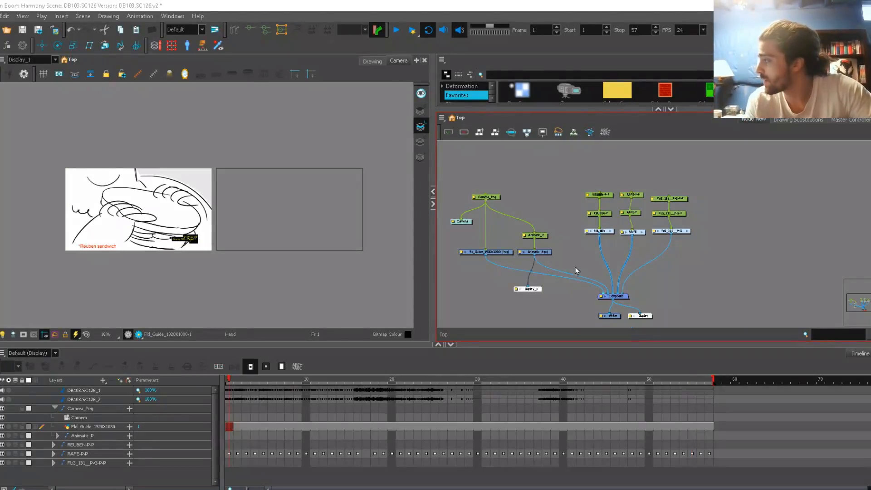
- Add a second Composite node feeding Display_1, and connect the Animatic and RAFE nodes into it
key("ctrl+v")
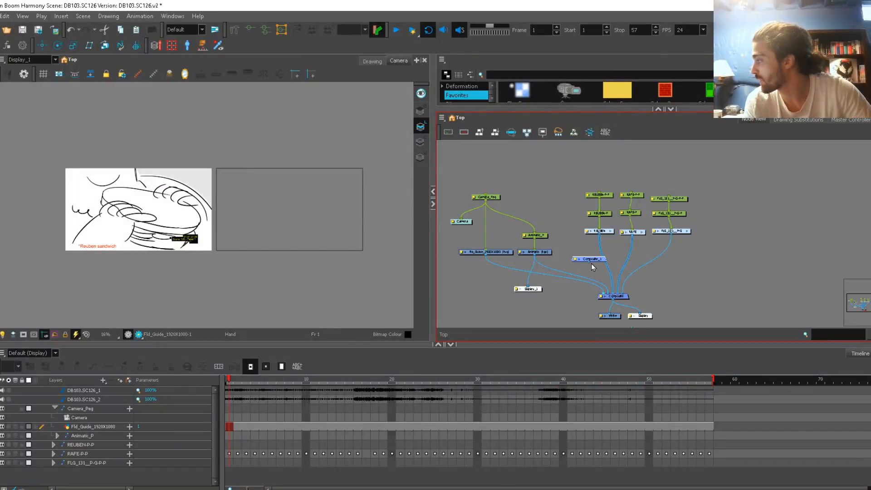
left_click_drag(556, 274, 528, 287)
left_click_drag(599, 263, 575, 276)
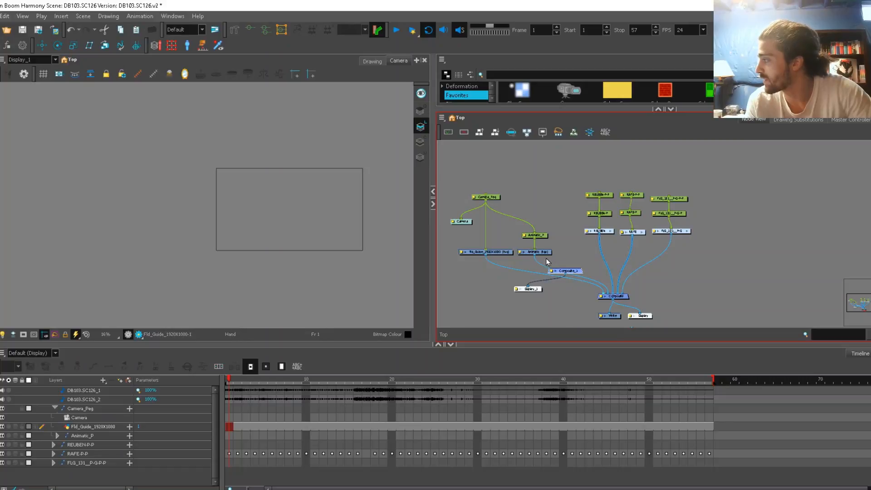
left_click_drag(536, 256, 564, 270)
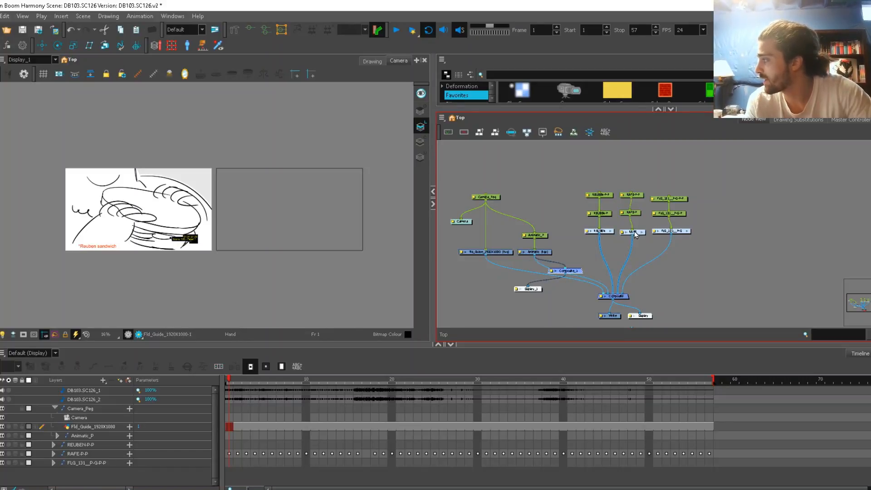
left_click_drag(631, 236, 535, 276)
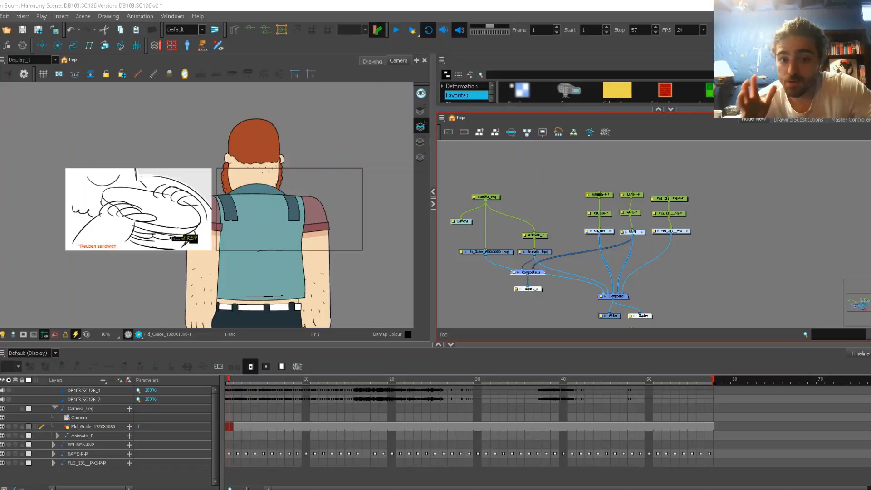
- Copy the front-facing pose from frame 11 of RAFE-P-P to frame 1 and clear the layer's following keyframes up to the scene end
left_click(229, 453)
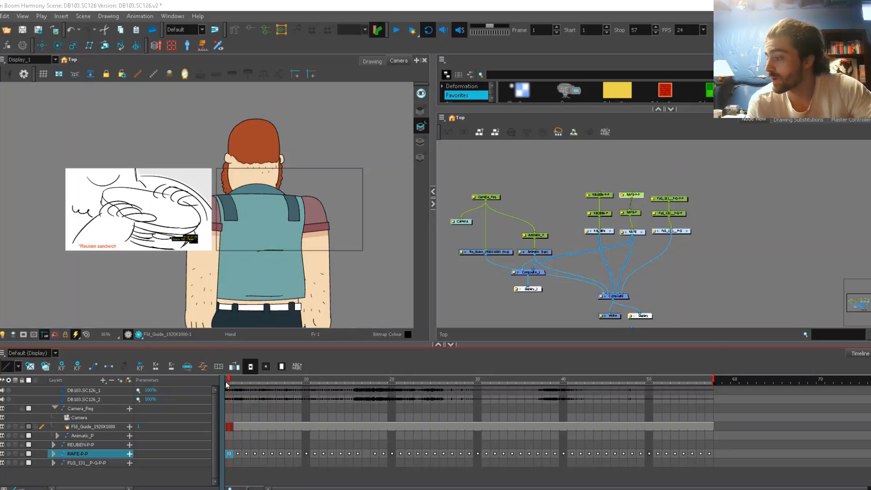
left_click_drag(229, 382, 312, 382)
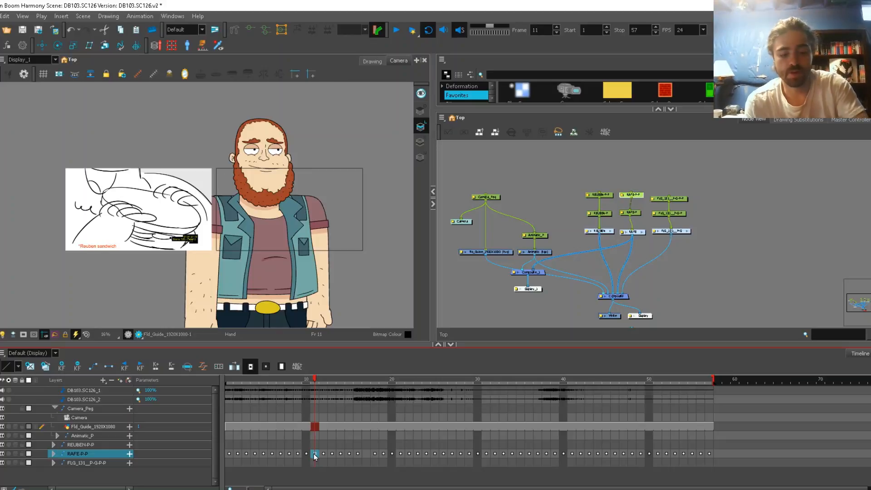
left_click(229, 453)
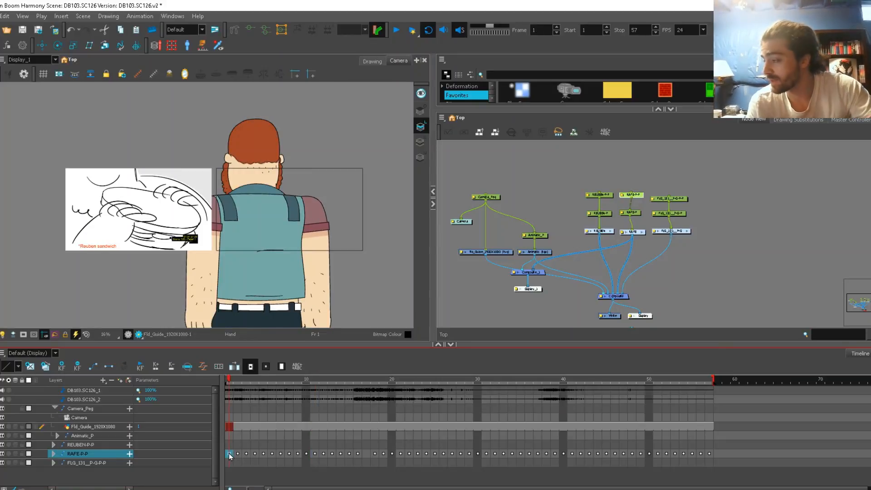
key("ctrl+v")
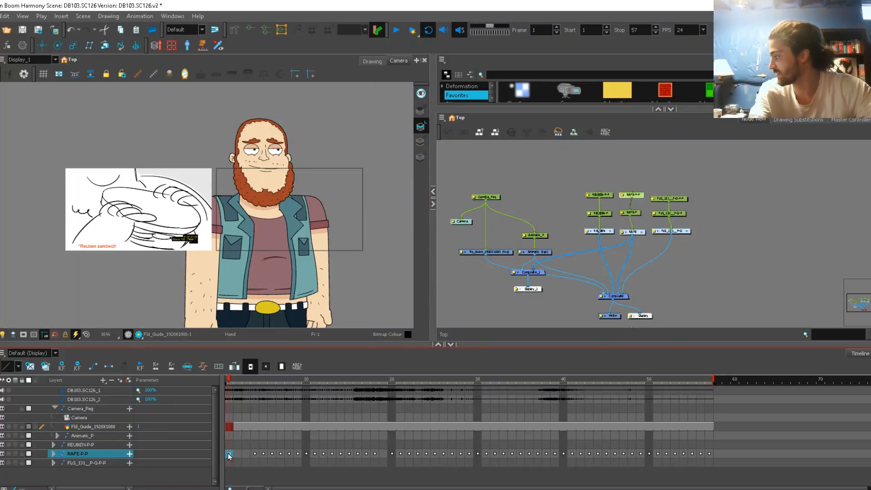
key("ctrl+z")
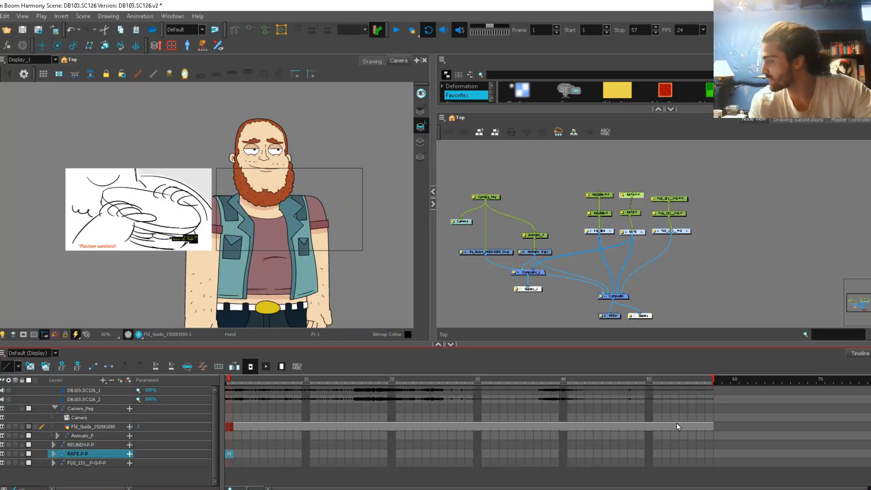
- Extend the scene to frame 62 to check for leftover RAFE-P-P keyframes, and bring the stop frame back to 56
left_click_drag(714, 381, 766, 383)
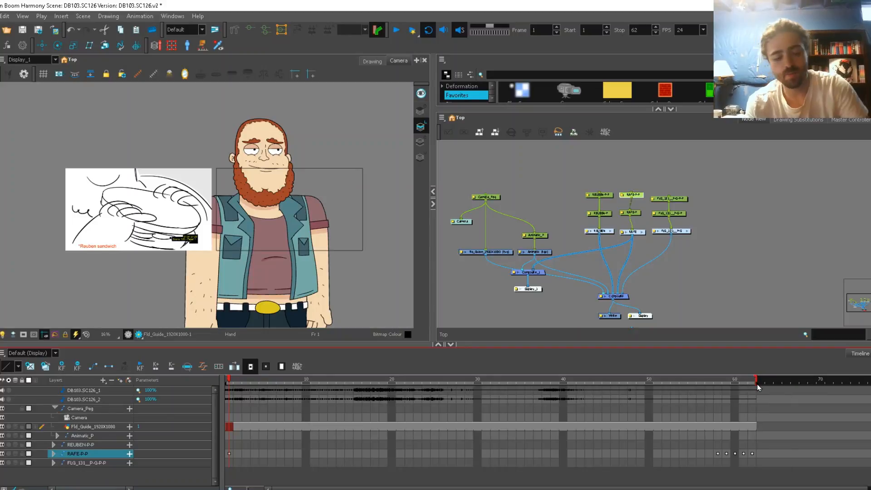
left_click_drag(754, 383, 704, 383)
left_click_drag(237, 382, 642, 379)
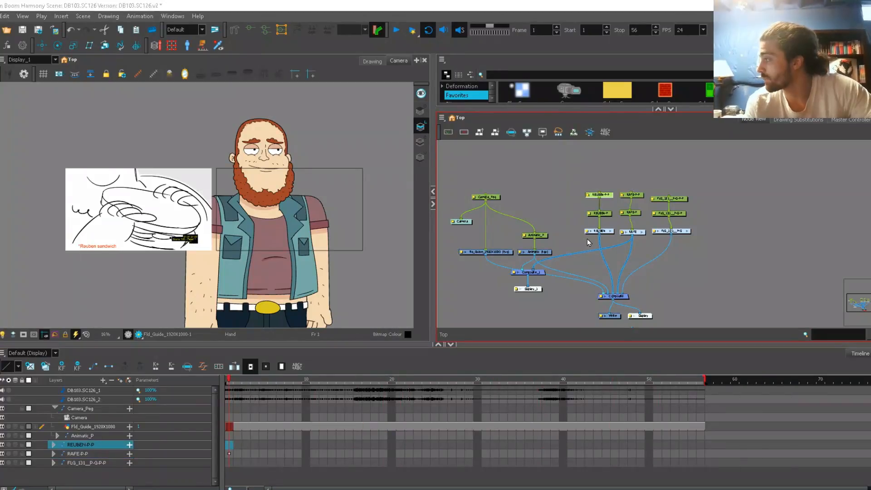
- Connect the REUBEN node to the composite feeding Display_1 and scan the sandwich's drawings along the timeline
left_click_drag(598, 234, 530, 271)
left_click(228, 445)
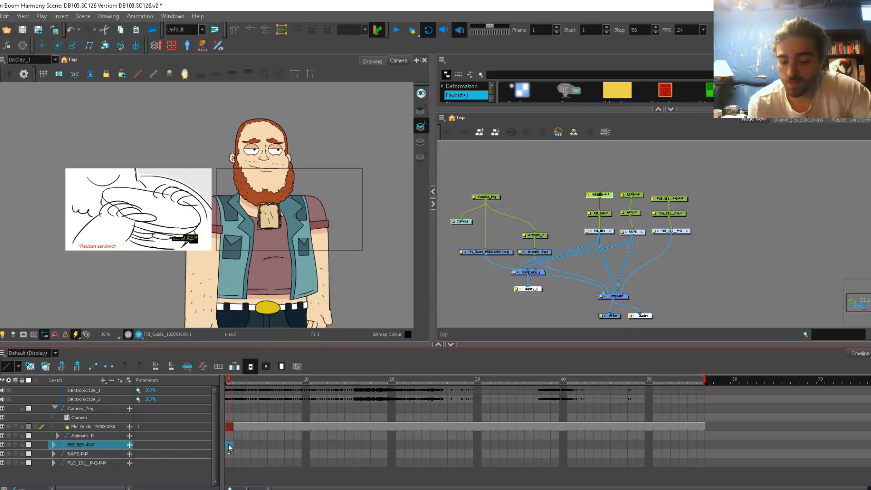
key("period")
key("period")
key("period")
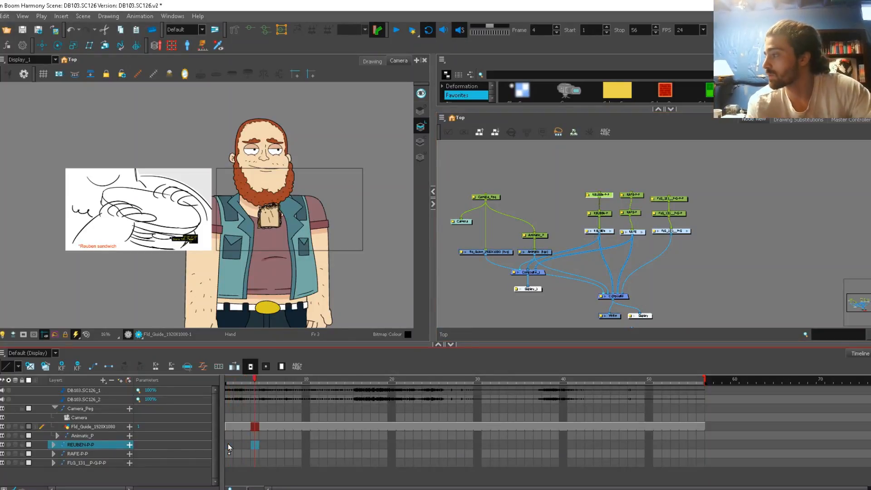
key("period")
key("comma")
left_click(382, 384)
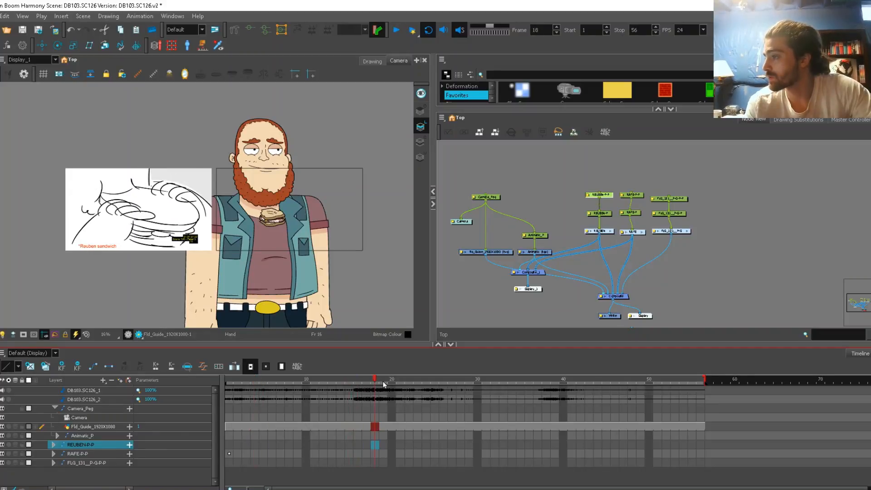
mouse_move(383, 384)
left_mouse_down()
mouse_move(543, 385)
mouse_move(430, 375)
mouse_move(261, 399)
left_mouse_up()
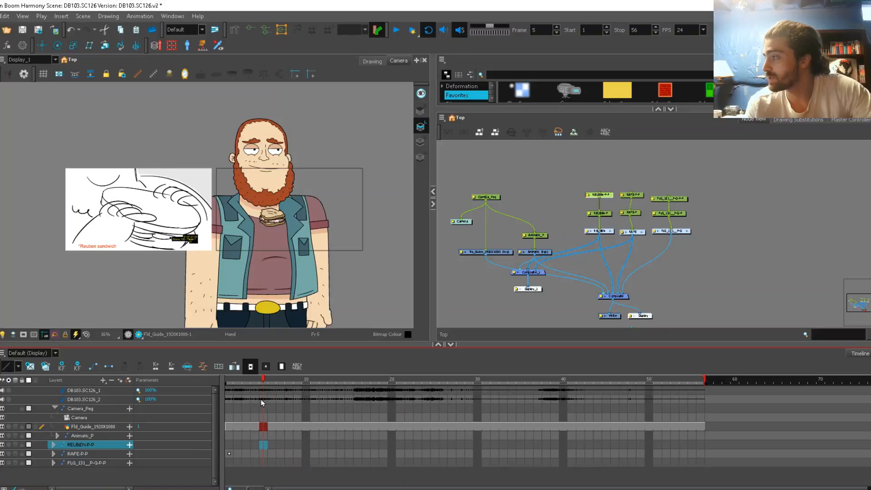
- Locate where the sandwich turns early in the REUBEN-P-P layer and add keyframes at frames 4 and 5
key("comma")
key("comma")
key("period")
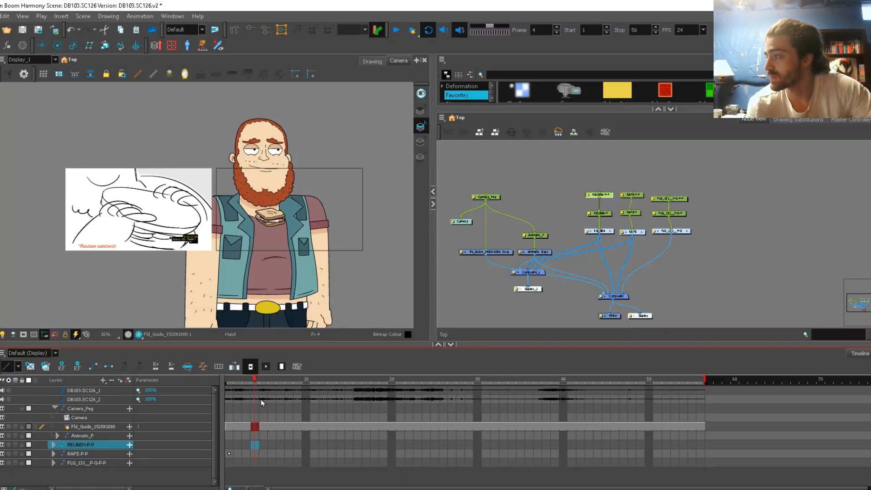
key("period")
key("comma")
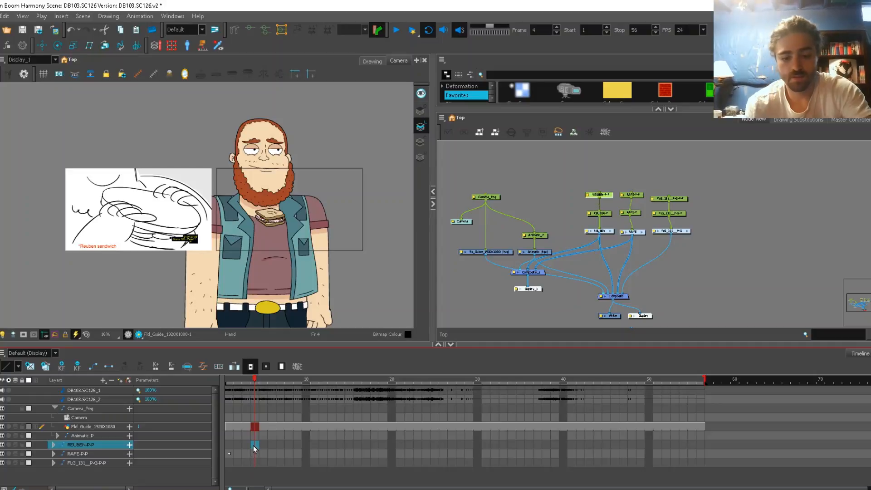
key("F6")
key("period")
key("F6")
key("comma")
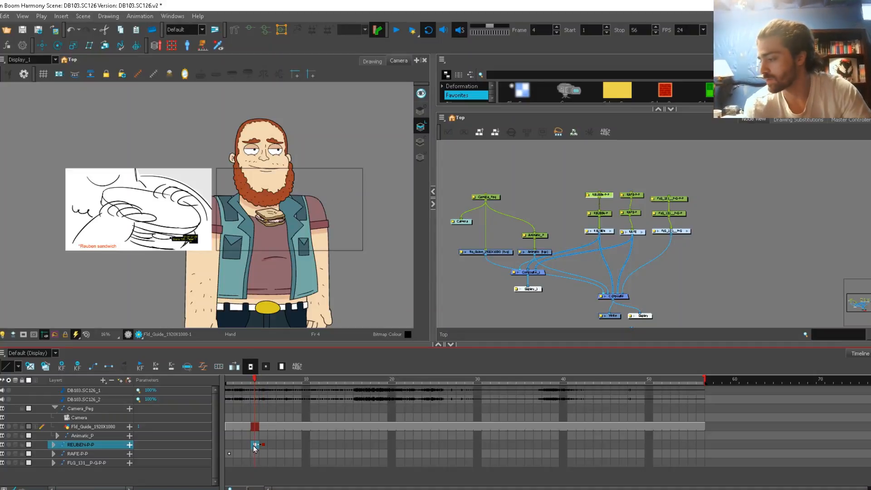
key("period")
key("comma")
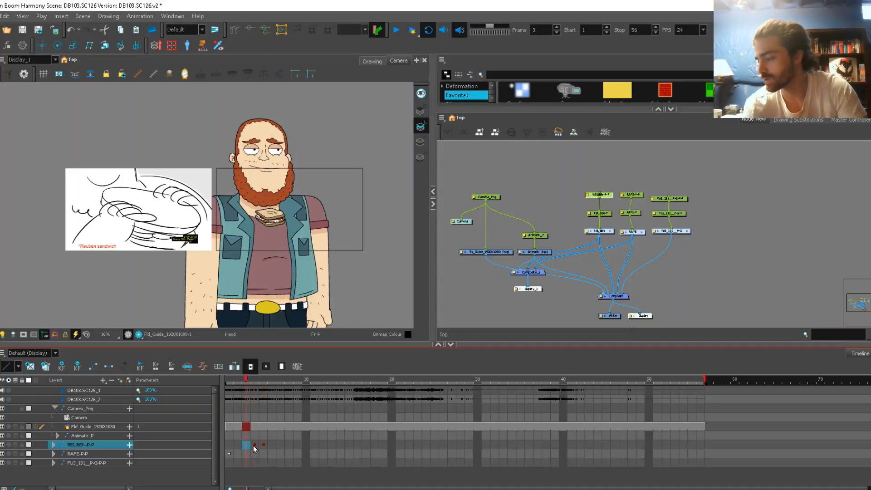
- Add a keyframe at frame 1 of REUBEN-P-P and flip through the opening frames
key("comma")
key("comma")
key("comma")
key("period")
key("period")
key("period")
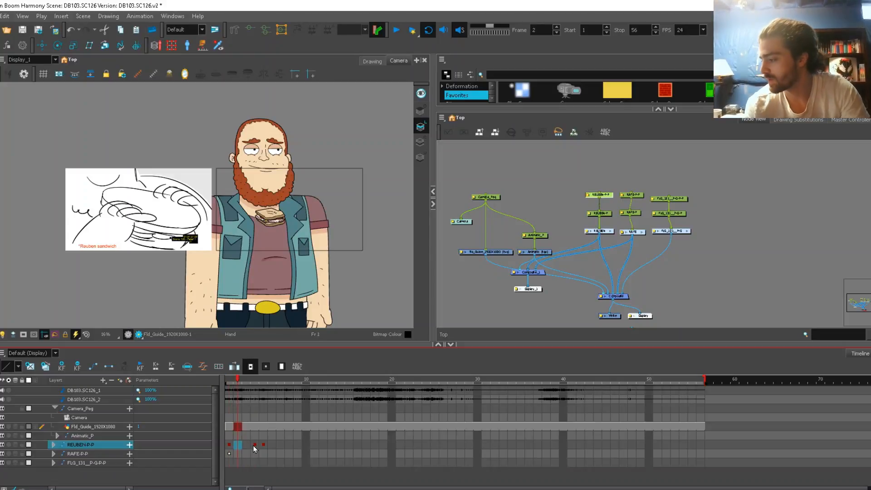
- Remove the frame 4 keyframe from REUBEN-P-P and flip through the sandwich's opening frames
key("comma")
key("comma")
key("comma")
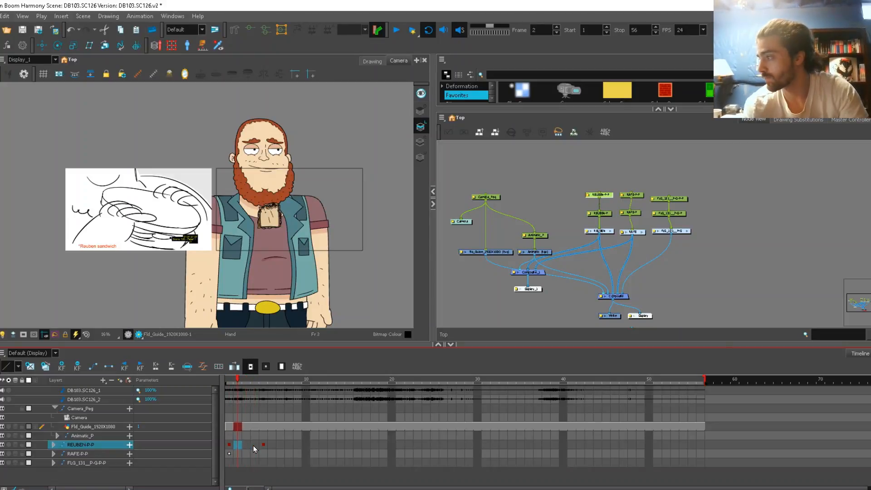
key("period")
key("period")
key("period")
key("period")
key("period")
key("comma")
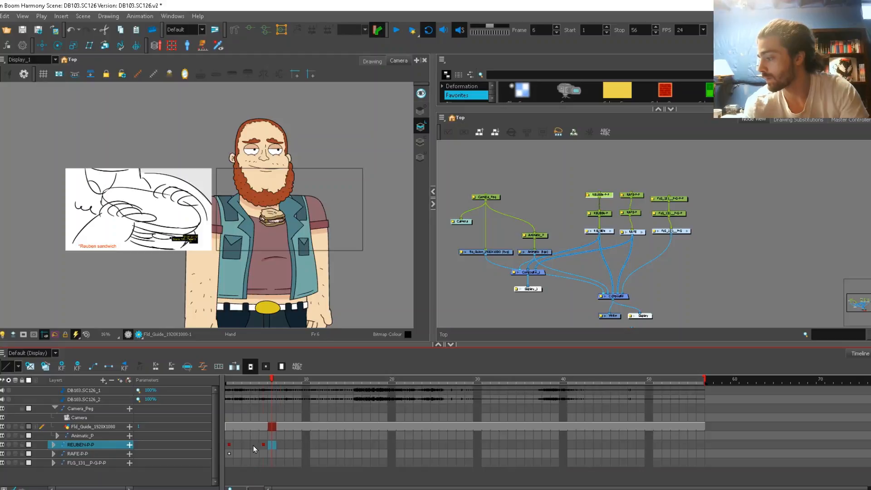
- Step through the animatic and sandwich drawings to find the next pose change, and add a REUBEN-P-P keyframe at frame 26
key("period")
key("period")
key("period")
key("period")
key("period")
key("period")
key("period")
key("period")
key("period")
key("period")
key("period")
key("period")
key("period")
key("period")
key("period")
key("period")
key("period")
key("period")
key("period")
key("period")
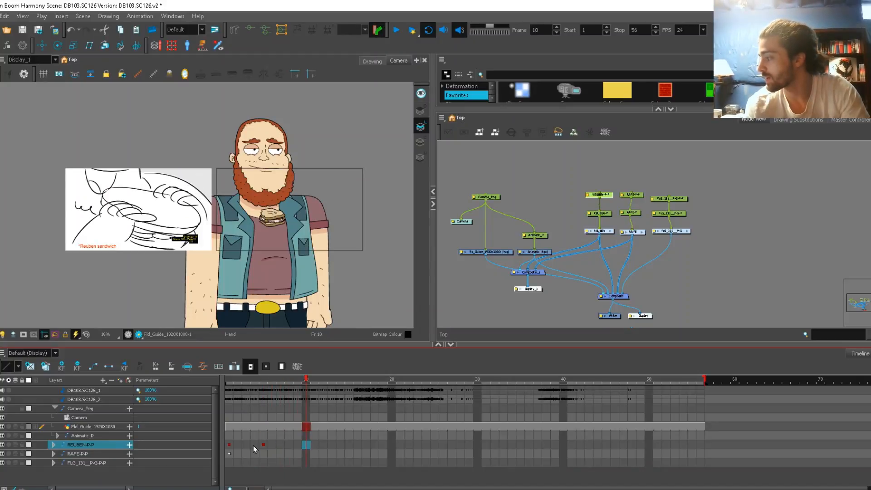
key("period")
key("period")
key("period")
key("period")
key("period")
key("period")
key("period")
key("comma")
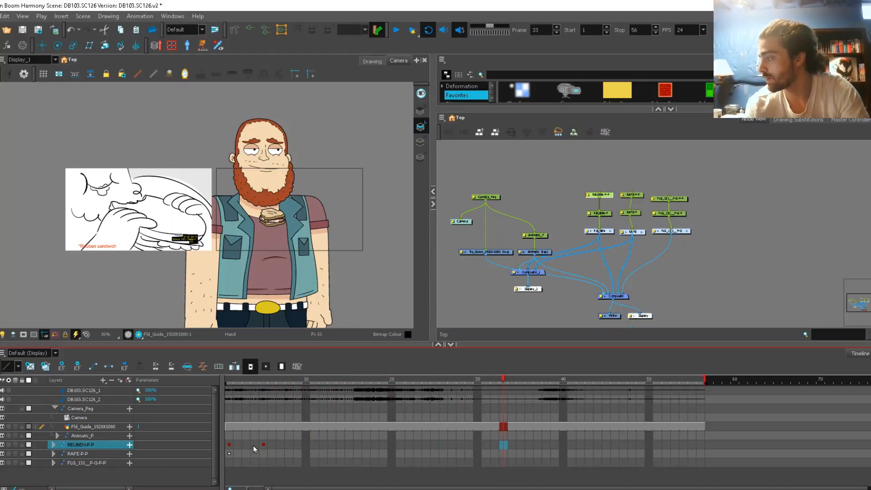
key("comma")
key("comma")
key("comma")
key("period")
key("comma")
key("comma")
key("comma")
key("comma")
key("comma")
key("comma")
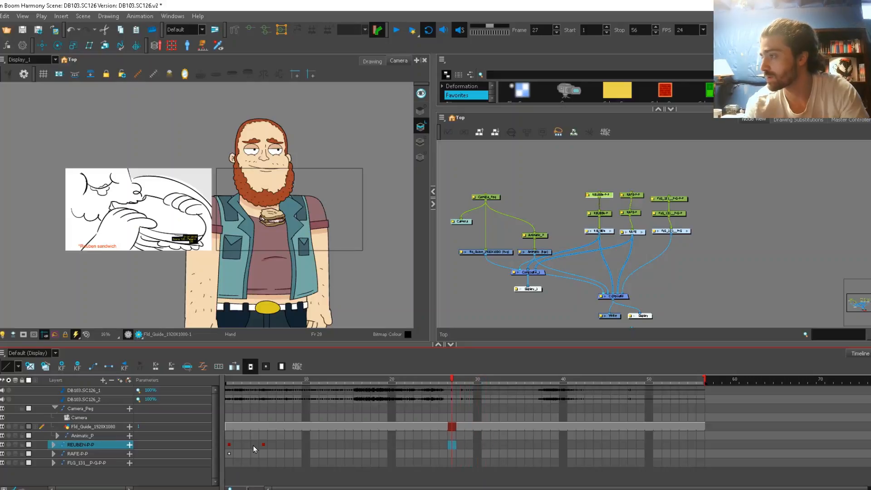
key("period")
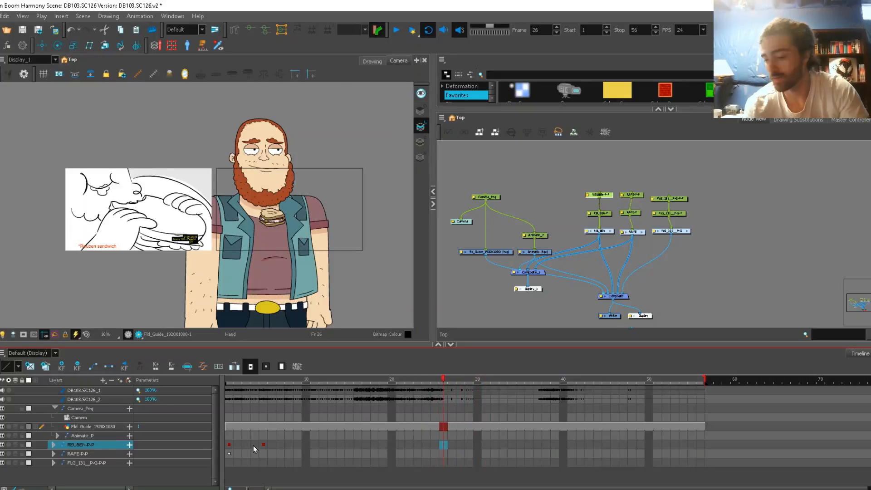
key("F6")
- Remove the frame 5 keyframe from REUBEN-P-P, hold the frame 1 sandwich drawing through frame 25, and scrub the timeline to check it
left_click(262, 445)
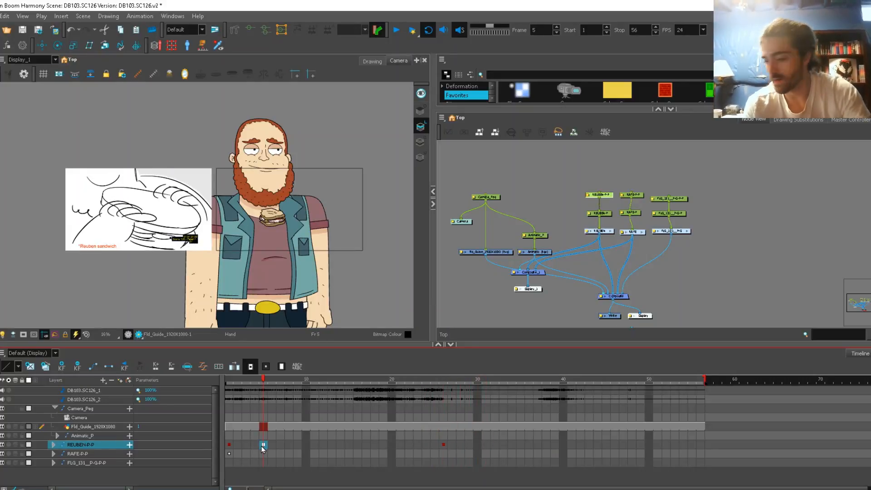
left_click_drag(236, 446, 438, 443)
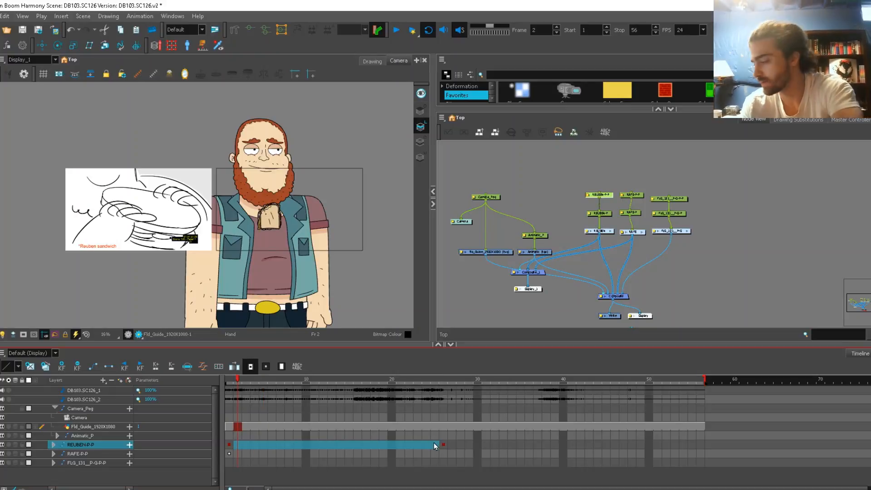
left_click(434, 443)
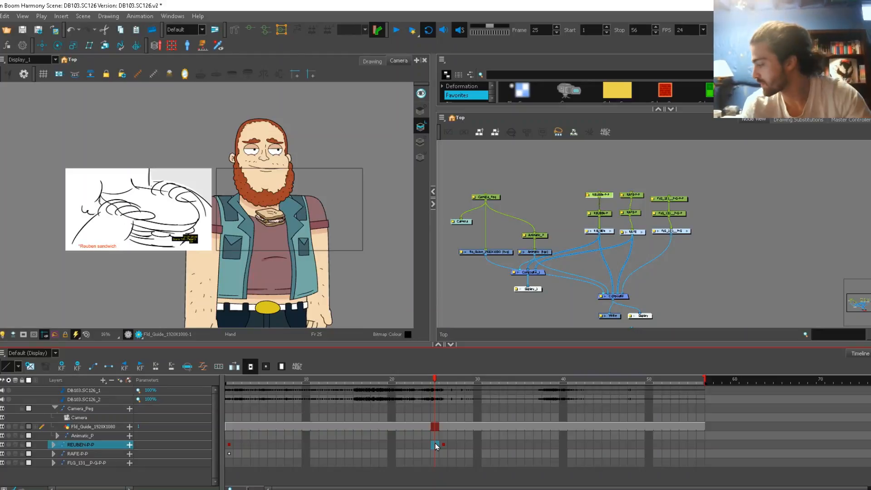
mouse_move(237, 380)
left_mouse_down()
mouse_move(461, 402)
mouse_move(693, 401)
left_mouse_up()
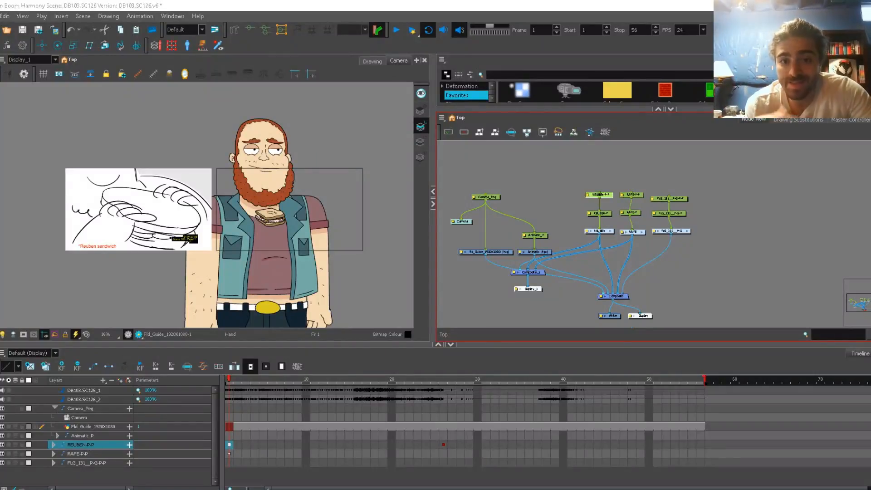